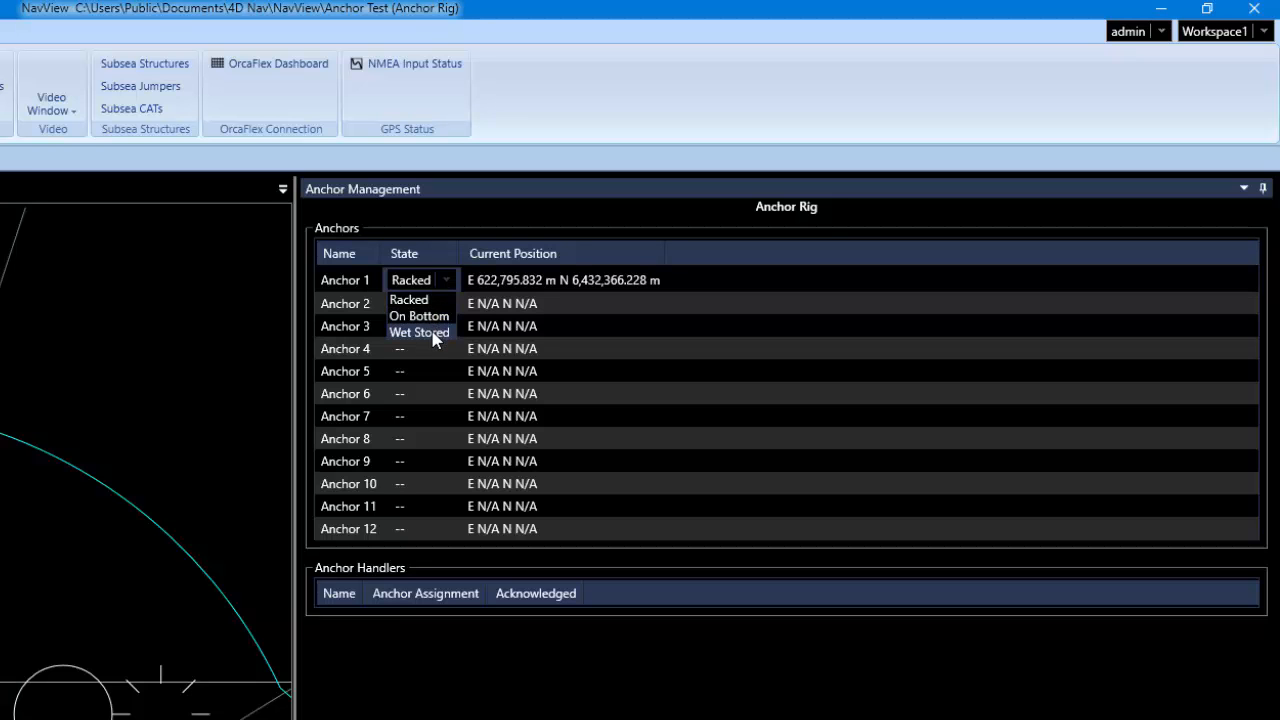
Set Anchor 1's state to On Bottom and confirm the change.
click(433, 277)
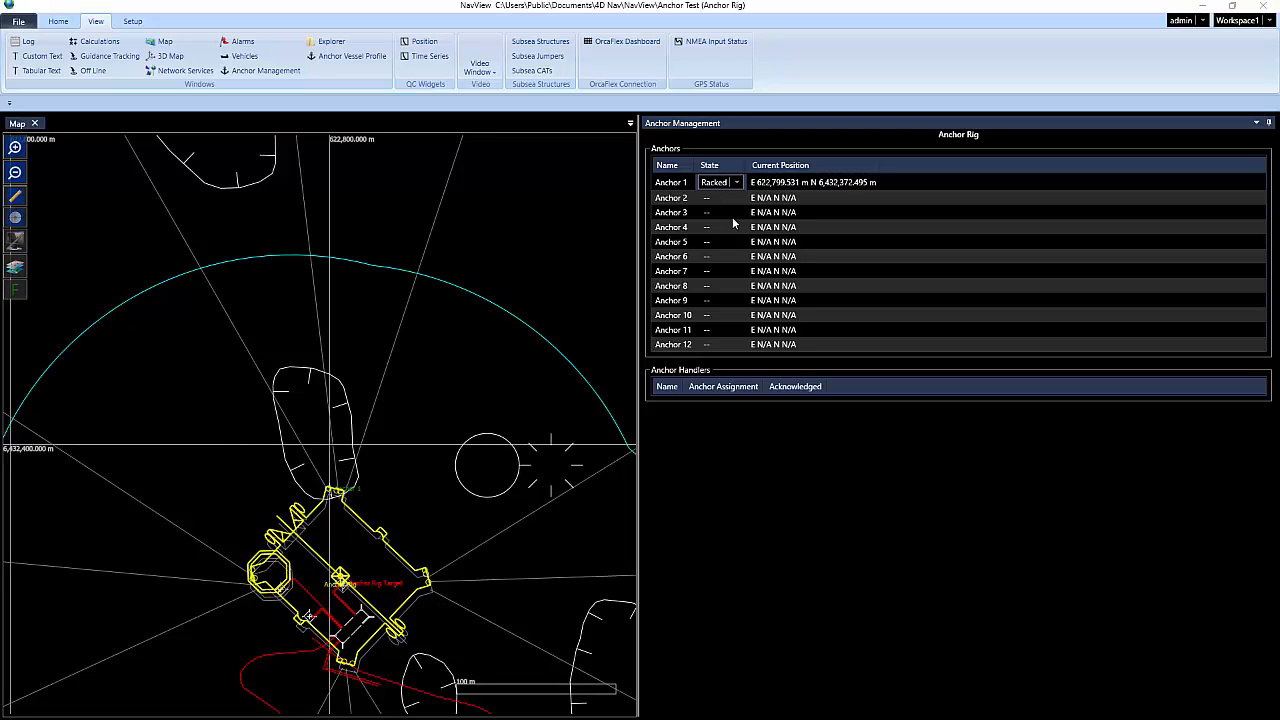
click(738, 182)
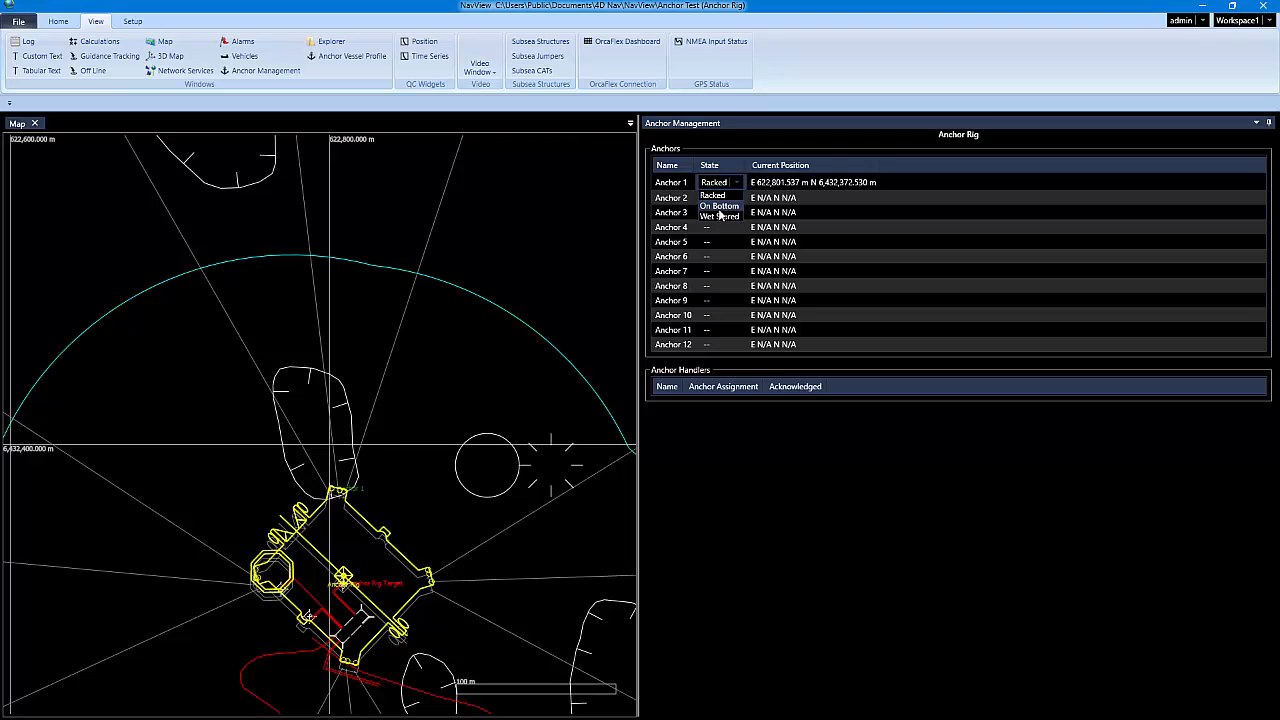
click(718, 207)
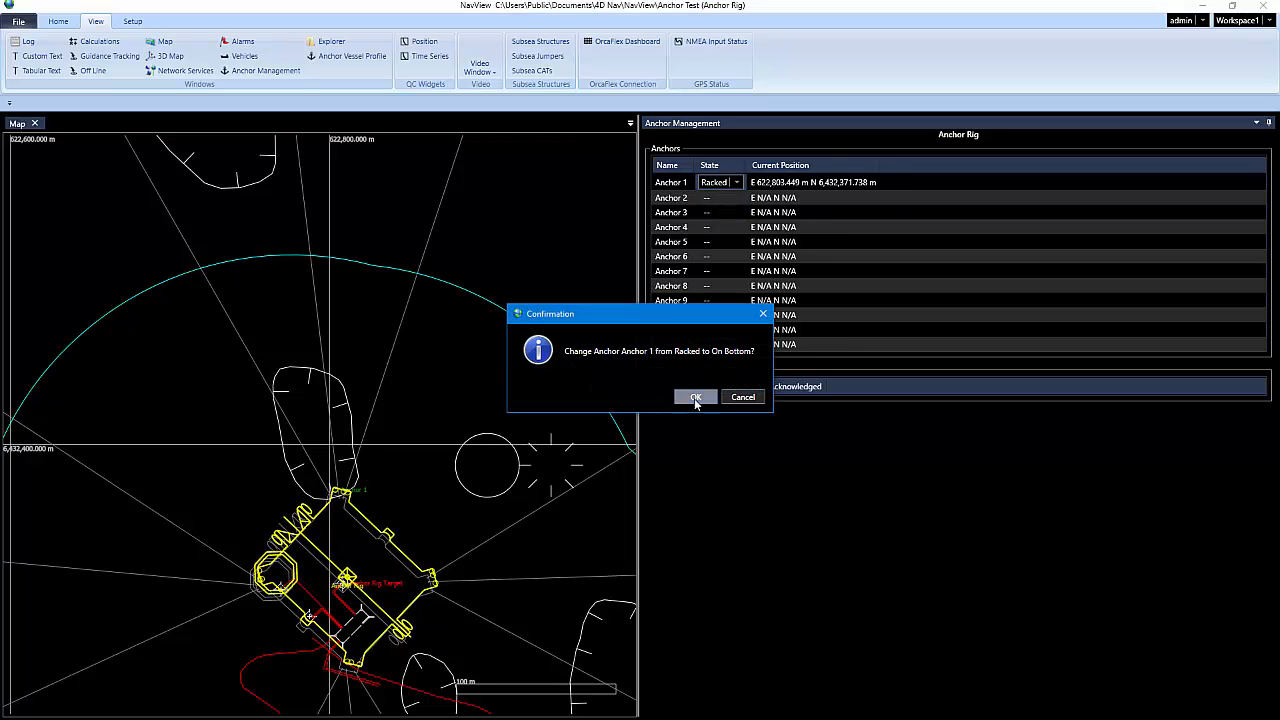
click(696, 398)
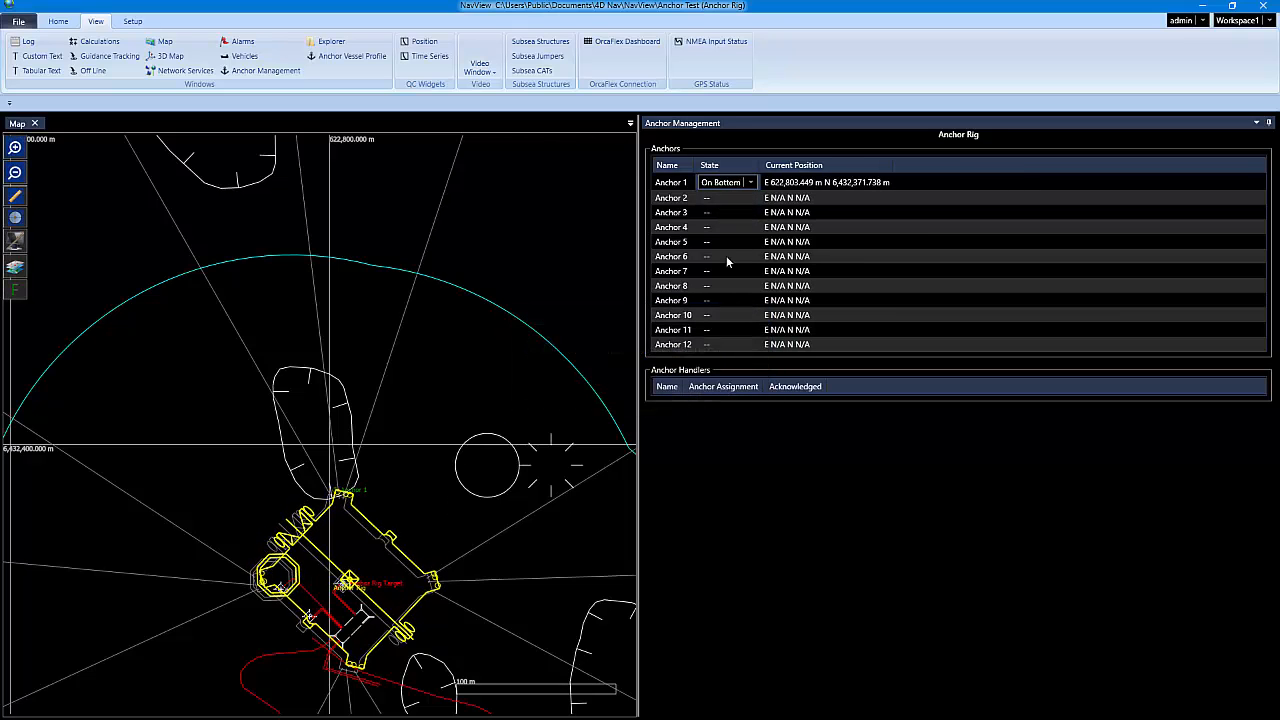
Pick the centre of the Anchor 1 Target circle on the map and copy the picked point's coordinates.
click(806, 188)
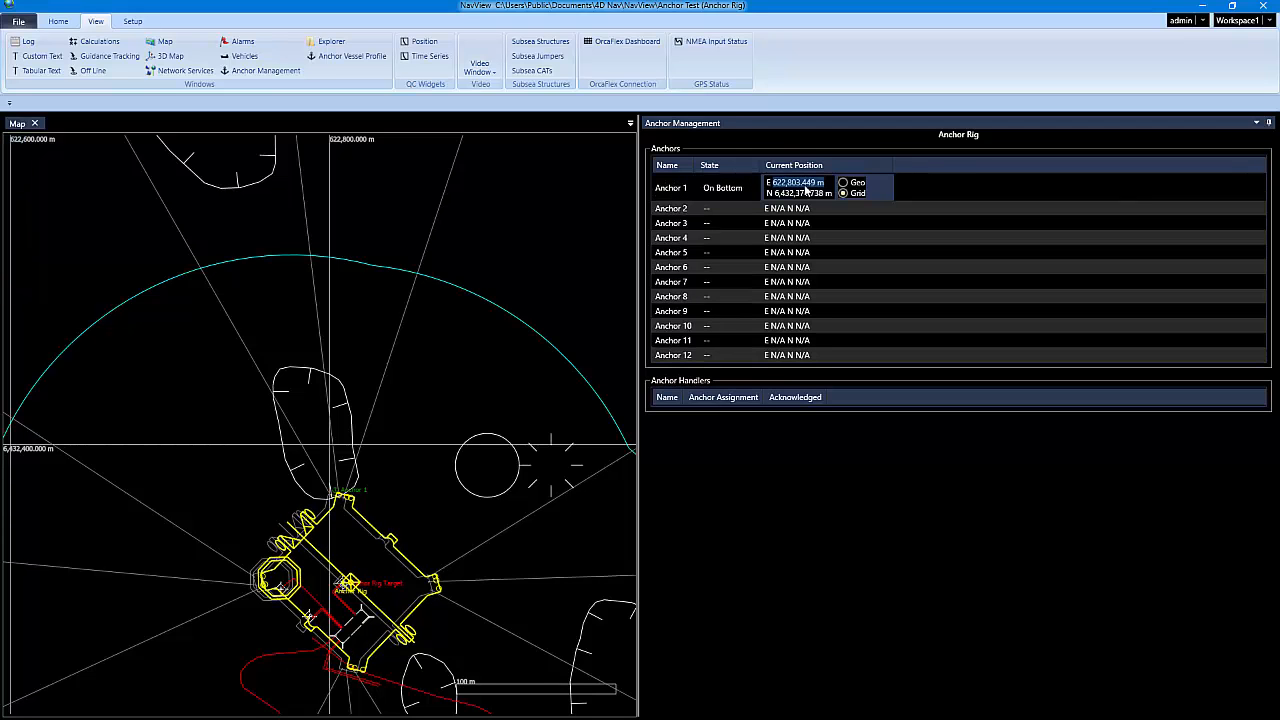
click(436, 507)
scroll(451, 545, down, 5)
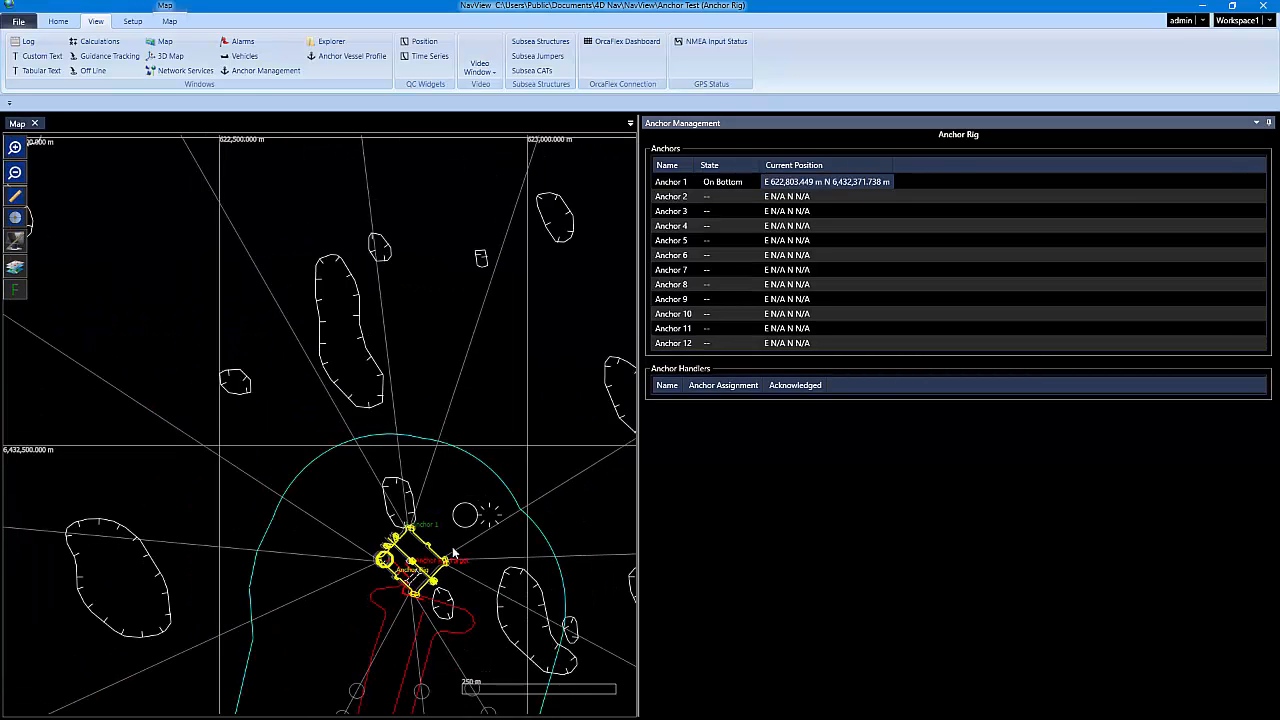
scroll(451, 545, down, 3)
scroll(355, 435, up, 4)
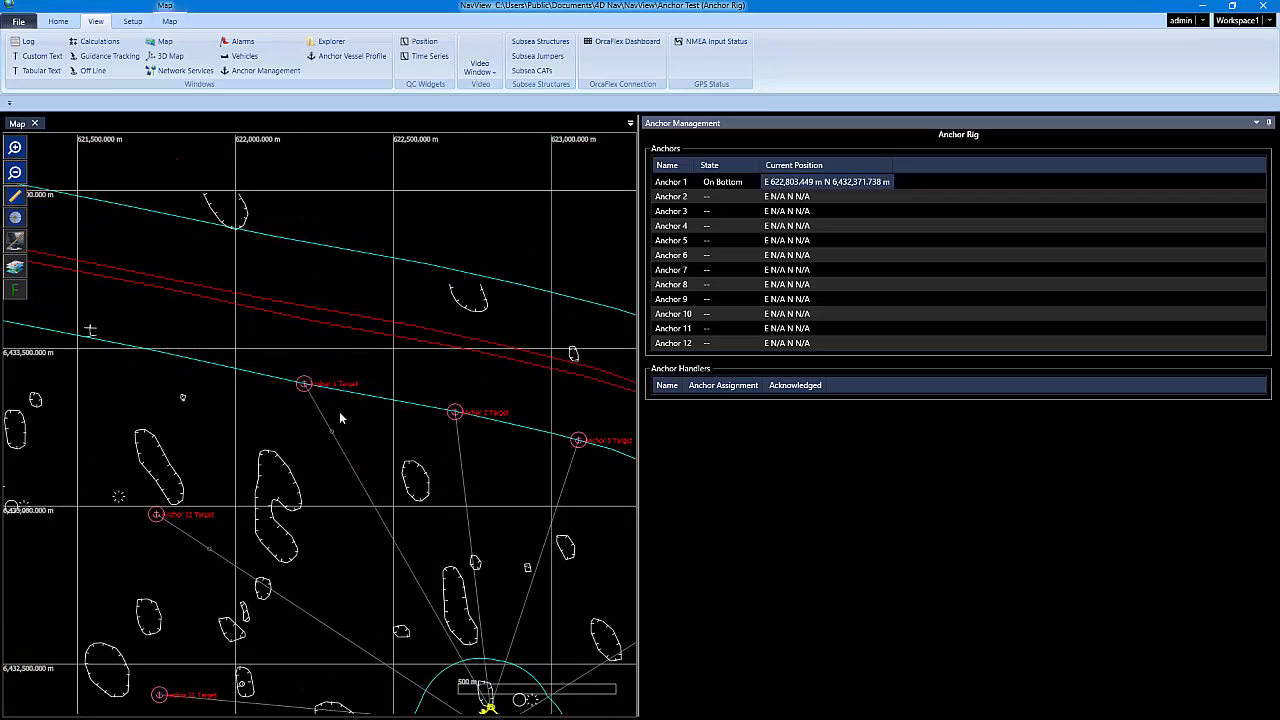
click(16, 219)
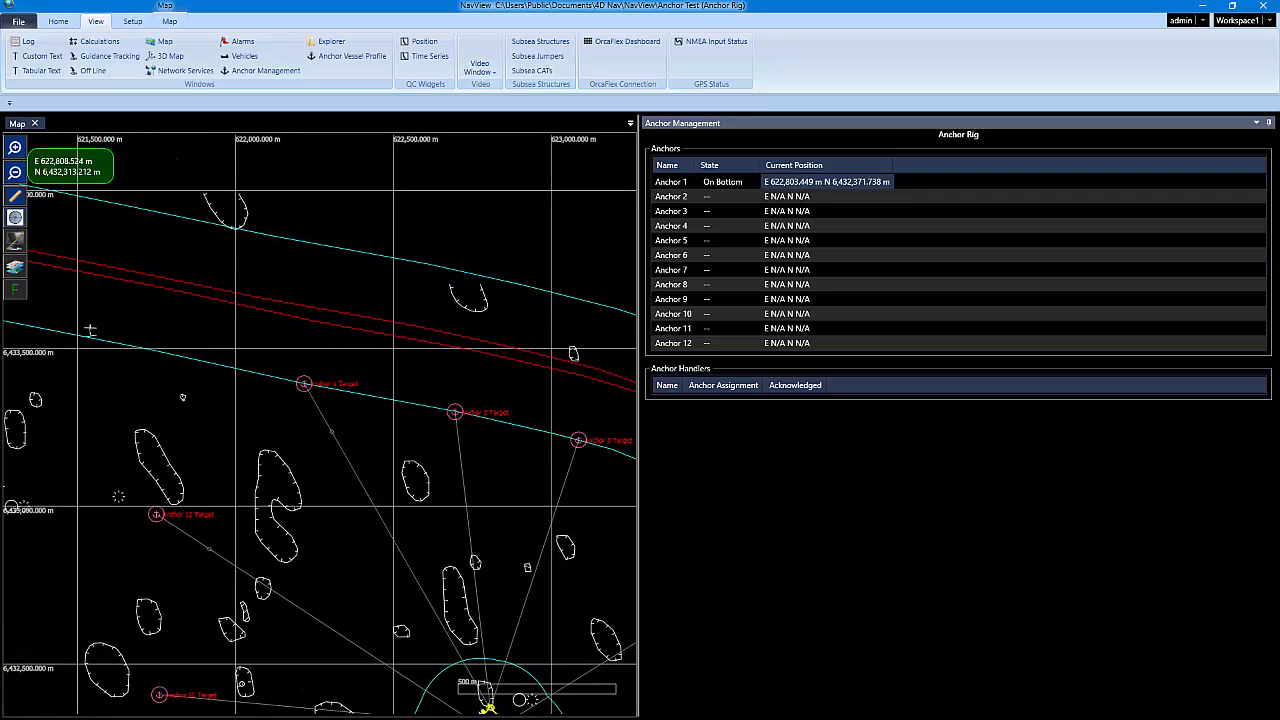
scroll(306, 380, up, 4)
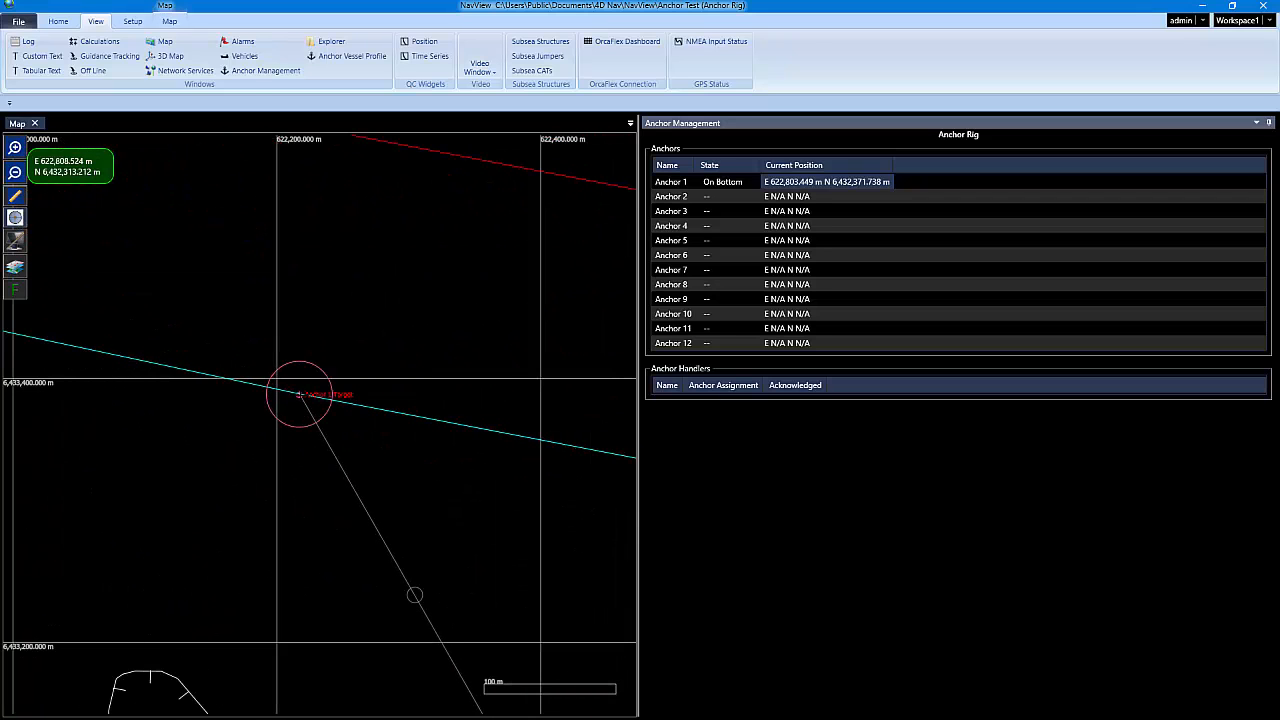
right_click(298, 396)
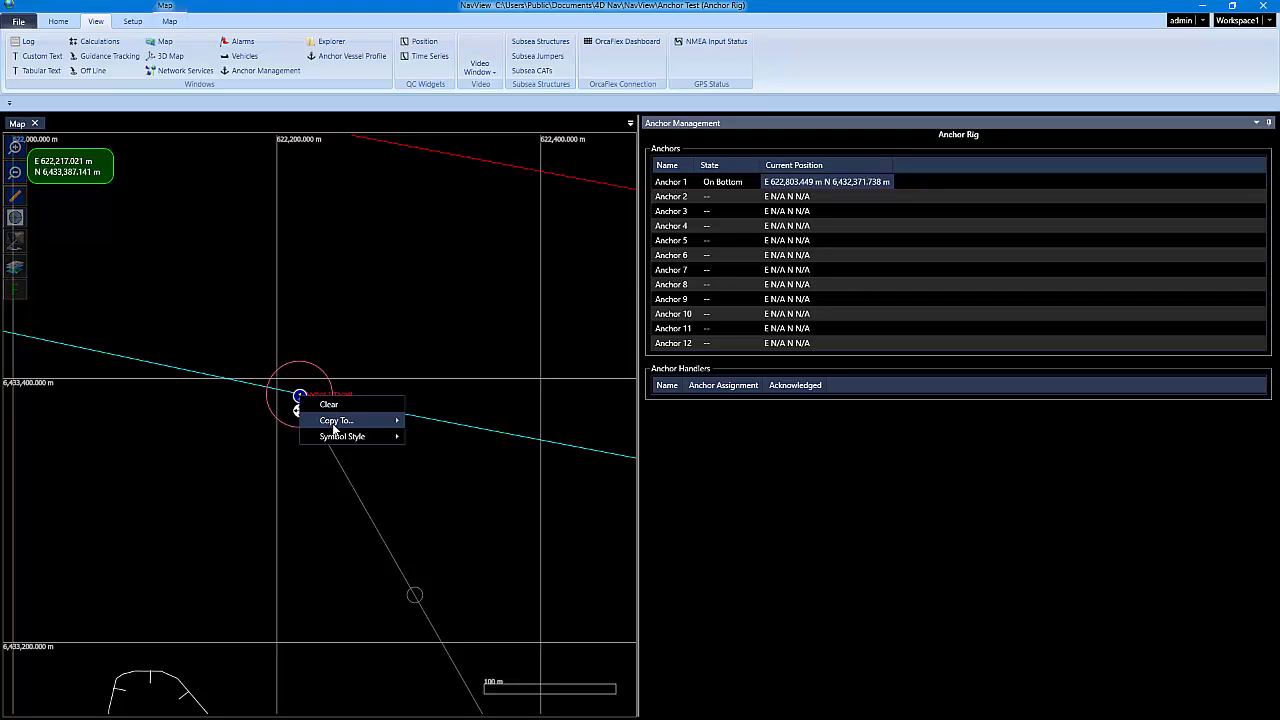
mouse_move(336, 424)
click(451, 431)
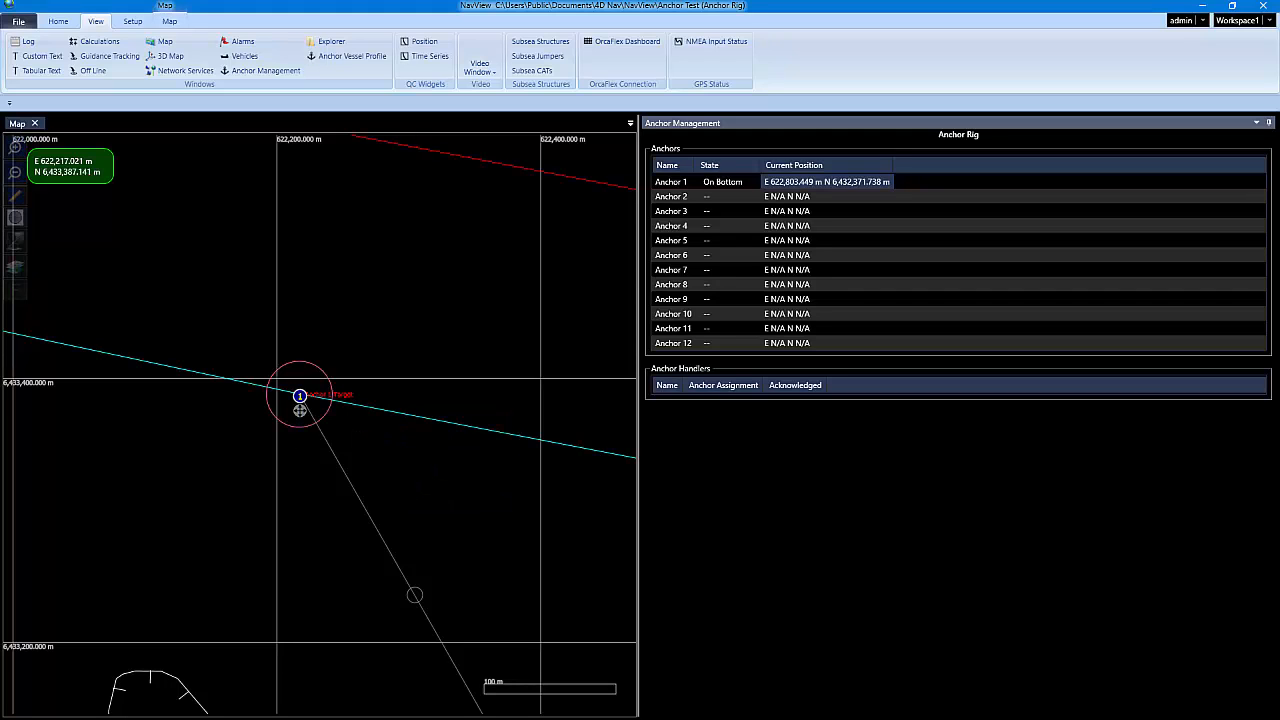
Replace Anchor 1's current position with the copied target coordinates, E 622,217.021 m N 6,433,387.141 m.
double_click(800, 183)
drag(832, 194, 750, 181)
right_click(800, 197)
click(814, 226)
click(798, 212)
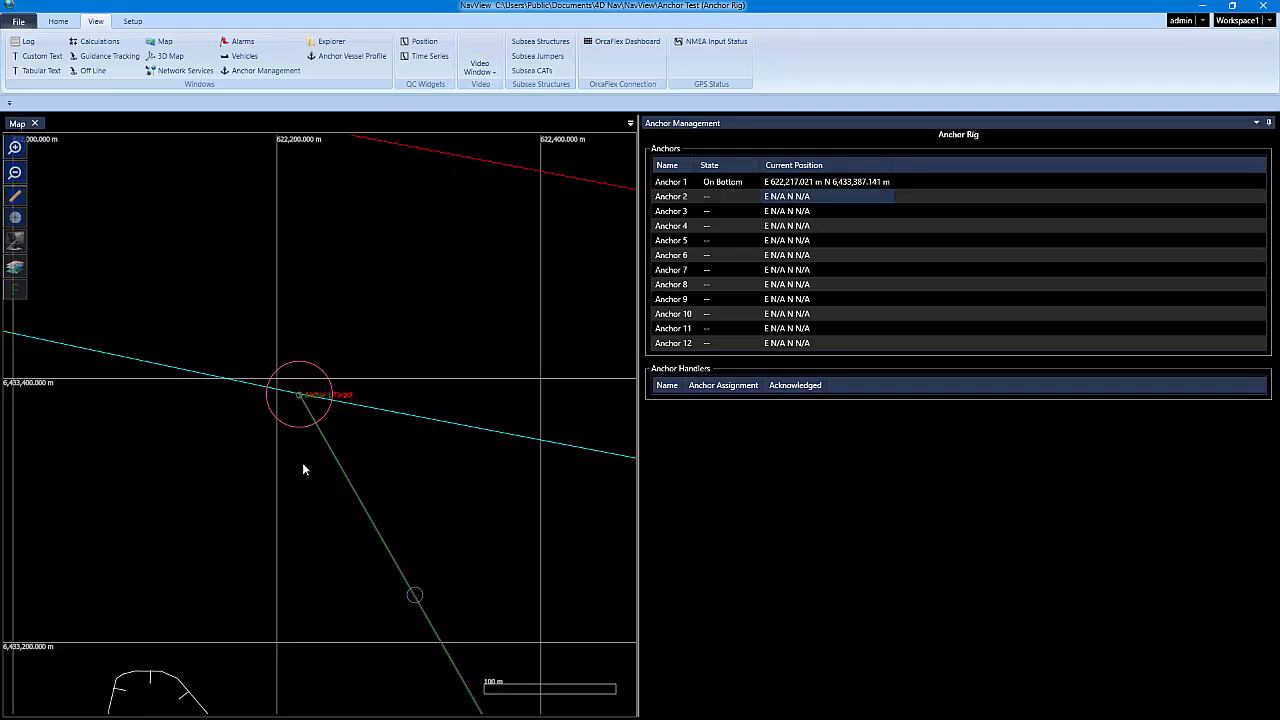
Check Anchor 1's line on the map, and set the anchor's state to Wet Stored, confirming the change.
scroll(308, 412, down, 3)
scroll(309, 411, down, 3)
drag(421, 527, 374, 494)
scroll(348, 515, up, 2)
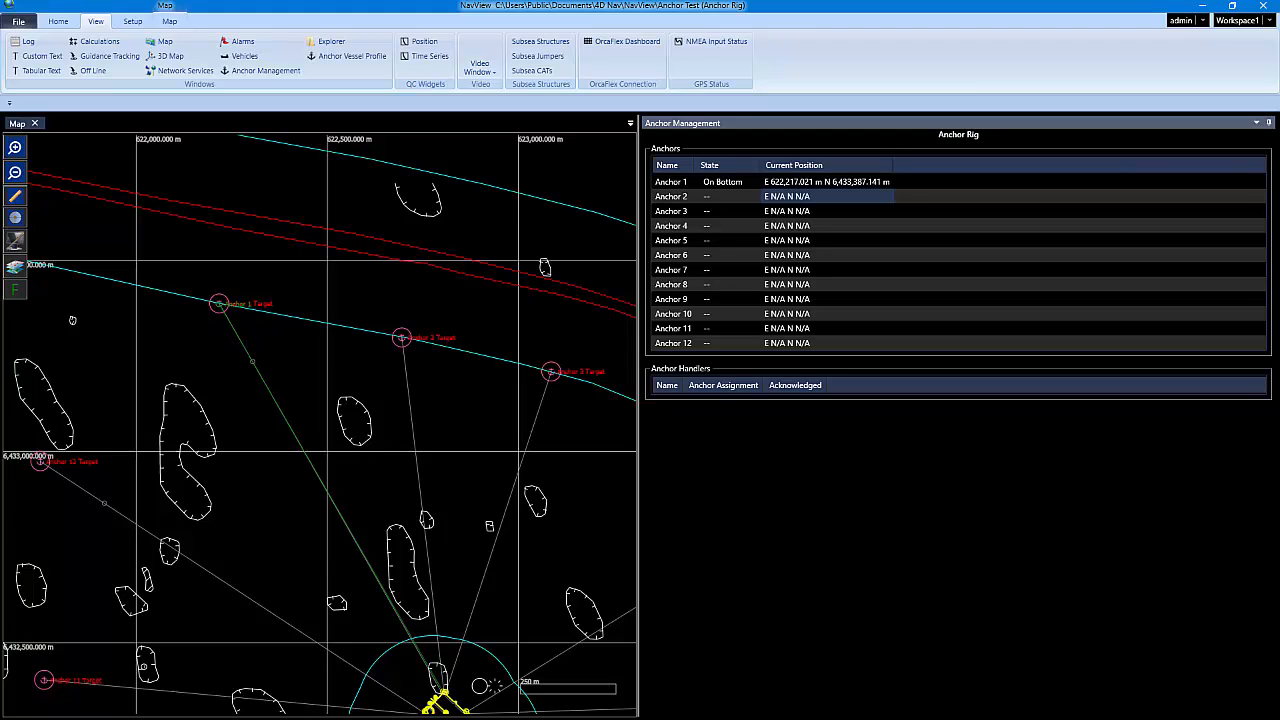
click(748, 185)
click(751, 184)
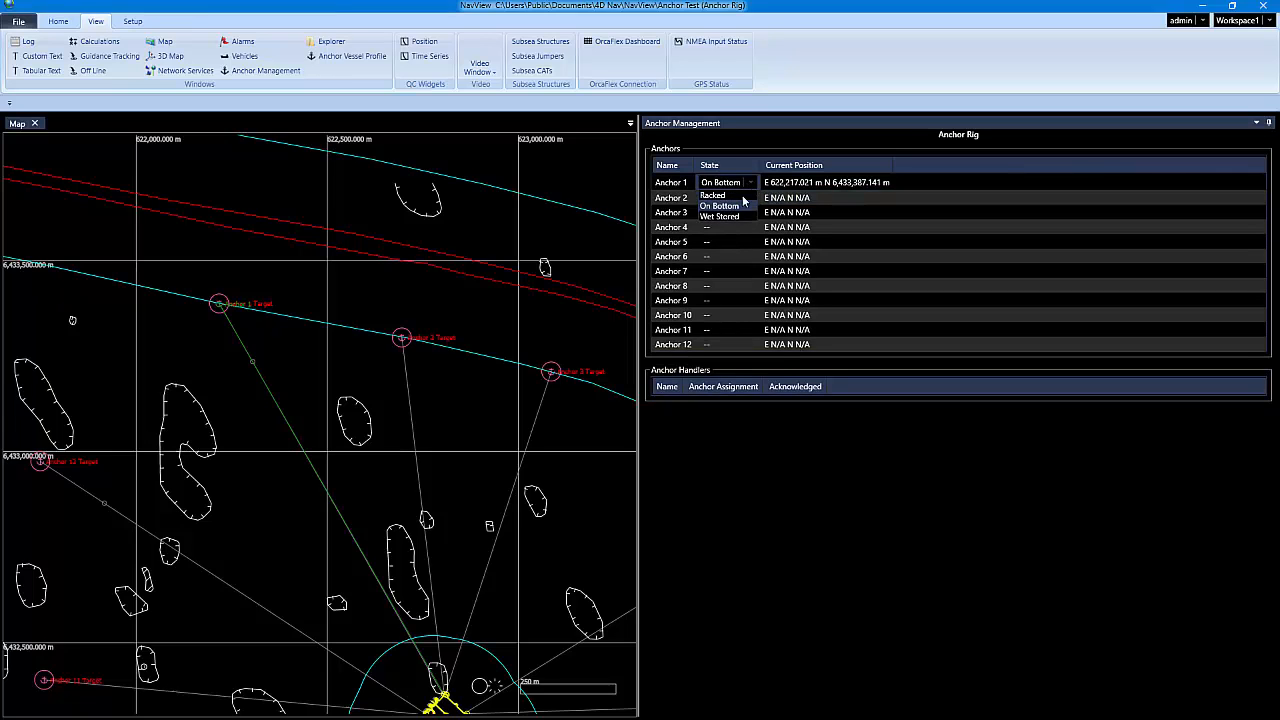
click(720, 224)
click(700, 397)
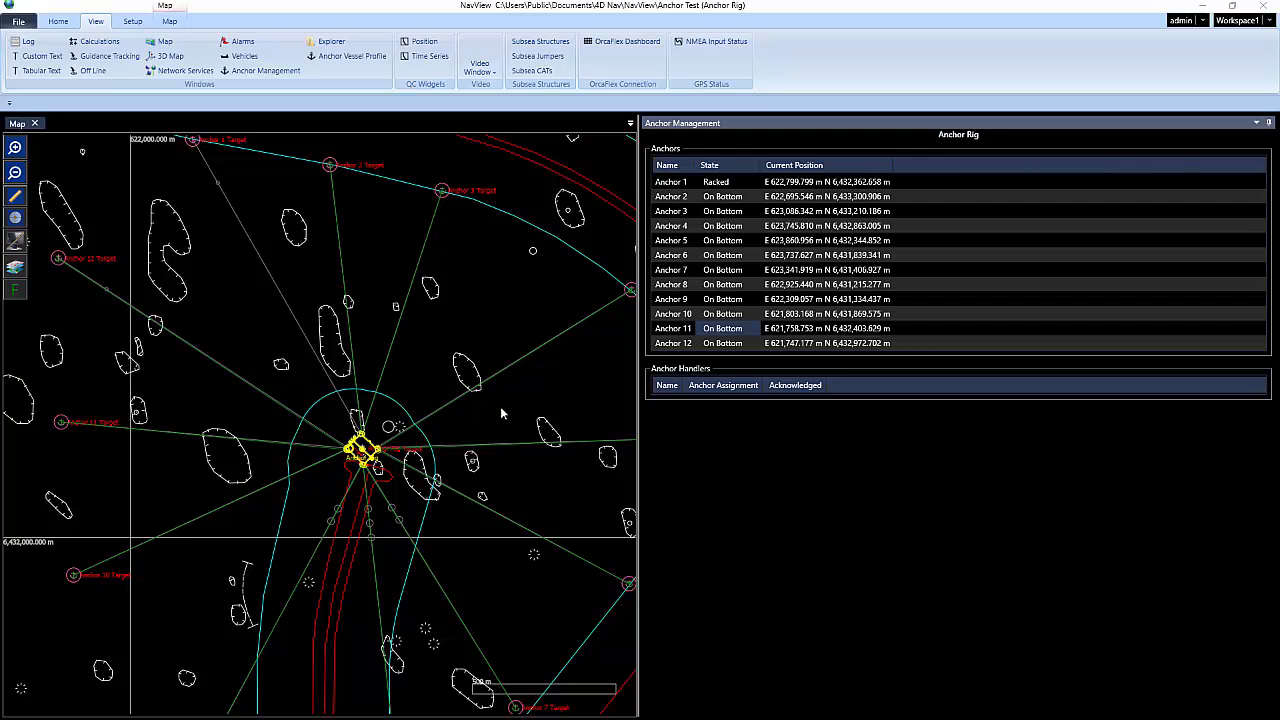
Review the time sync source settings and close them without changing anything.
click(134, 22)
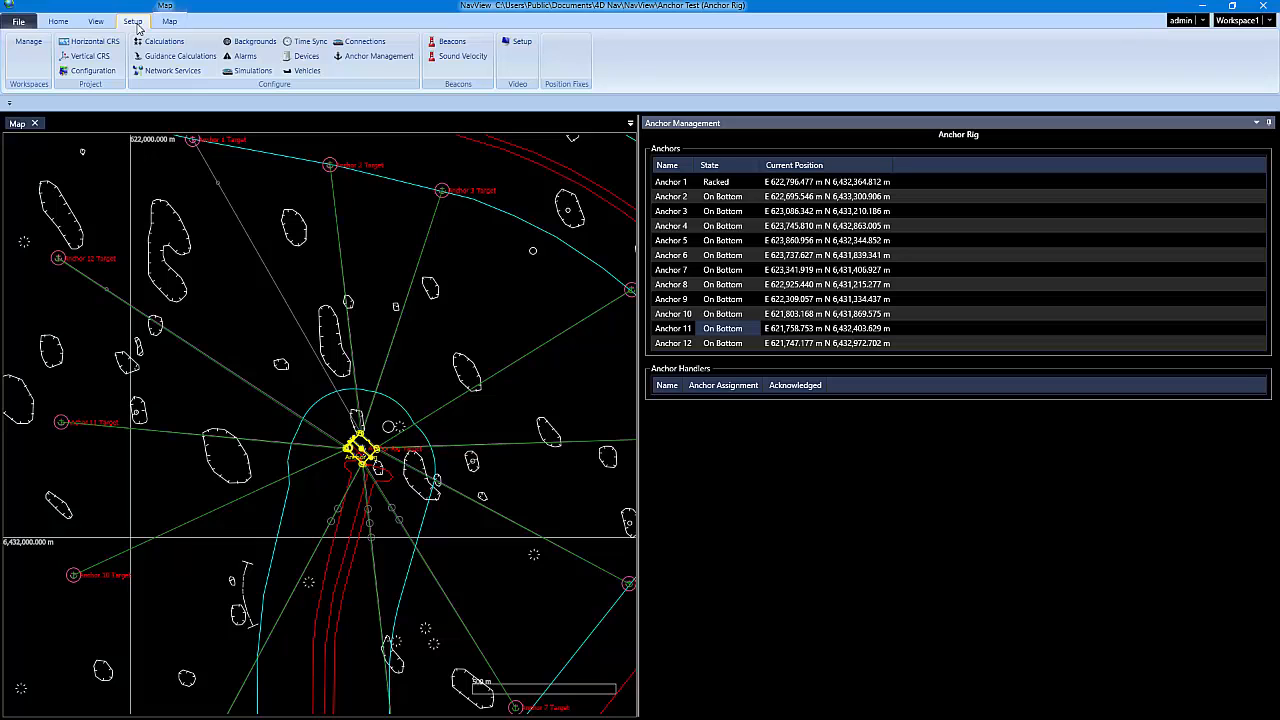
click(308, 44)
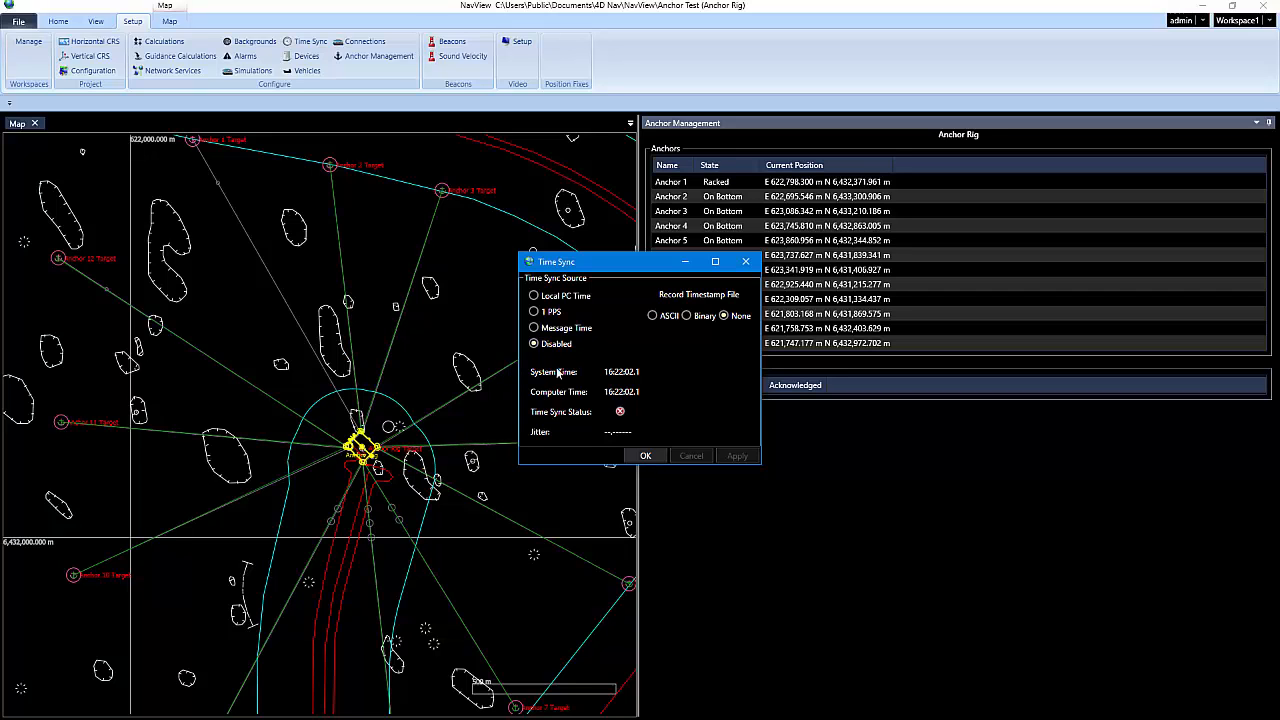
click(746, 263)
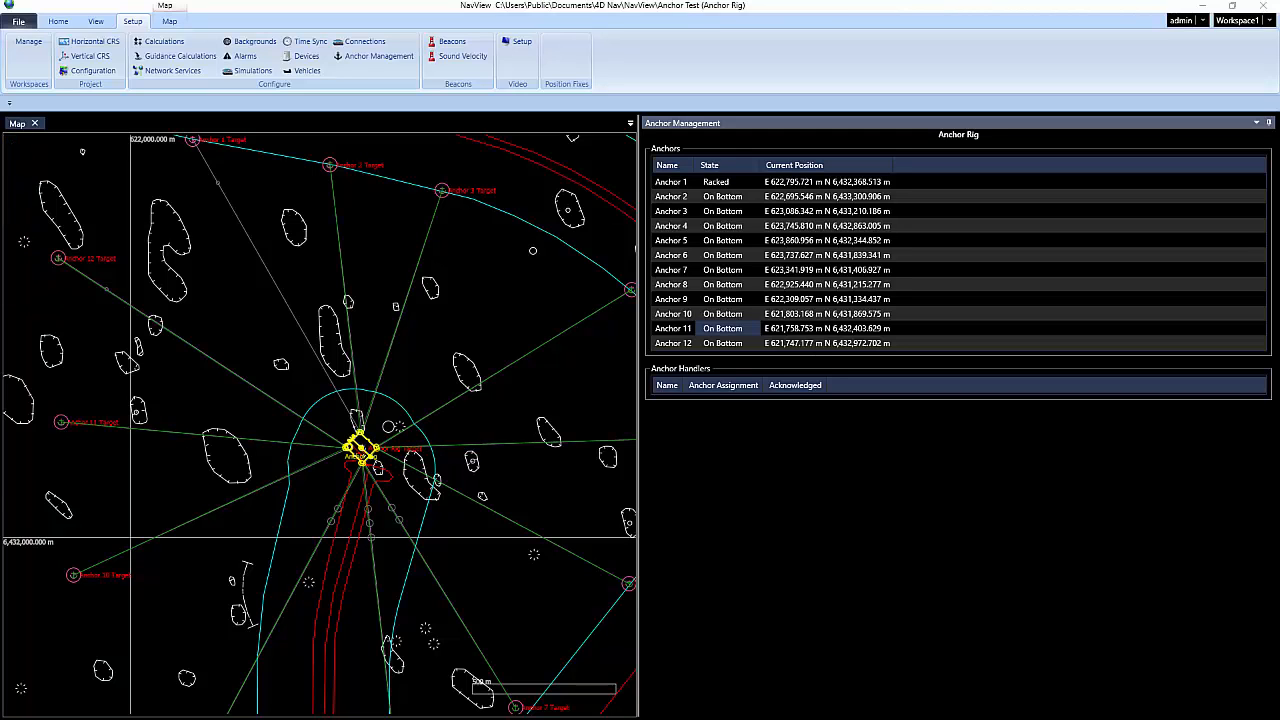
Switch to File Explorer and open the Local subfolder of the Anchor Test project under 4D Nav\NavView.
drag(1279, 76, 618, 114)
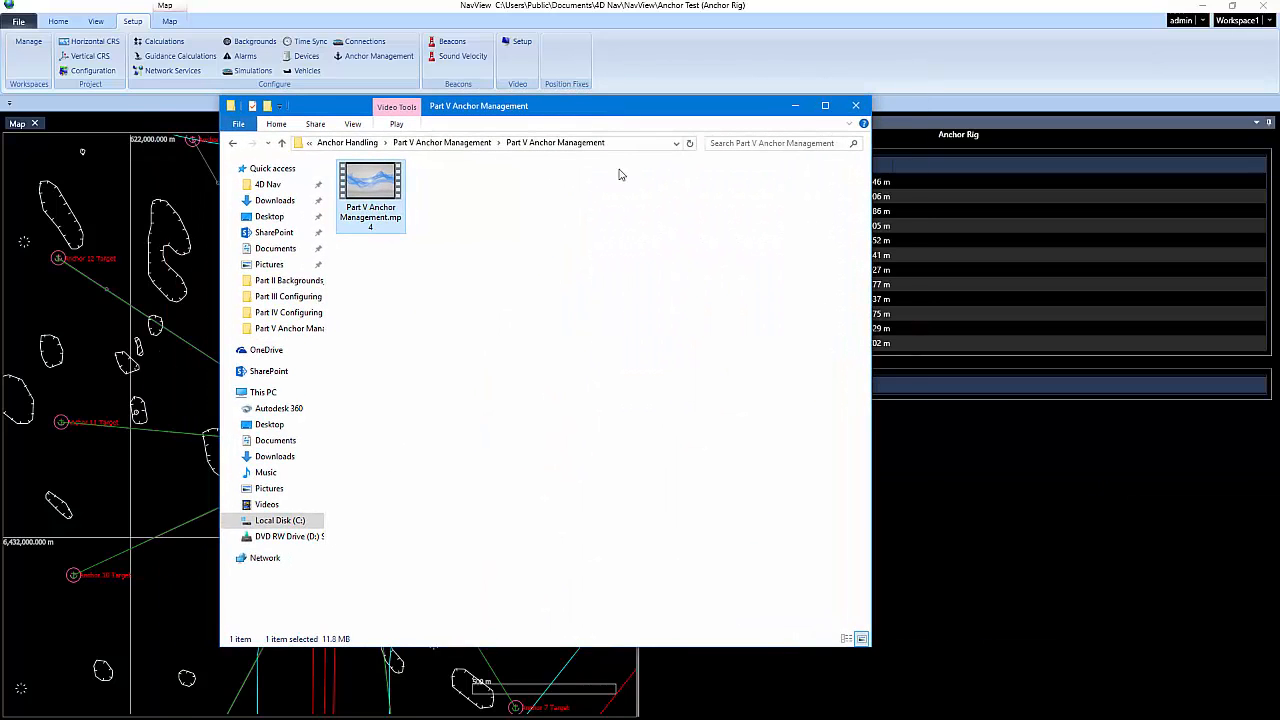
click(276, 188)
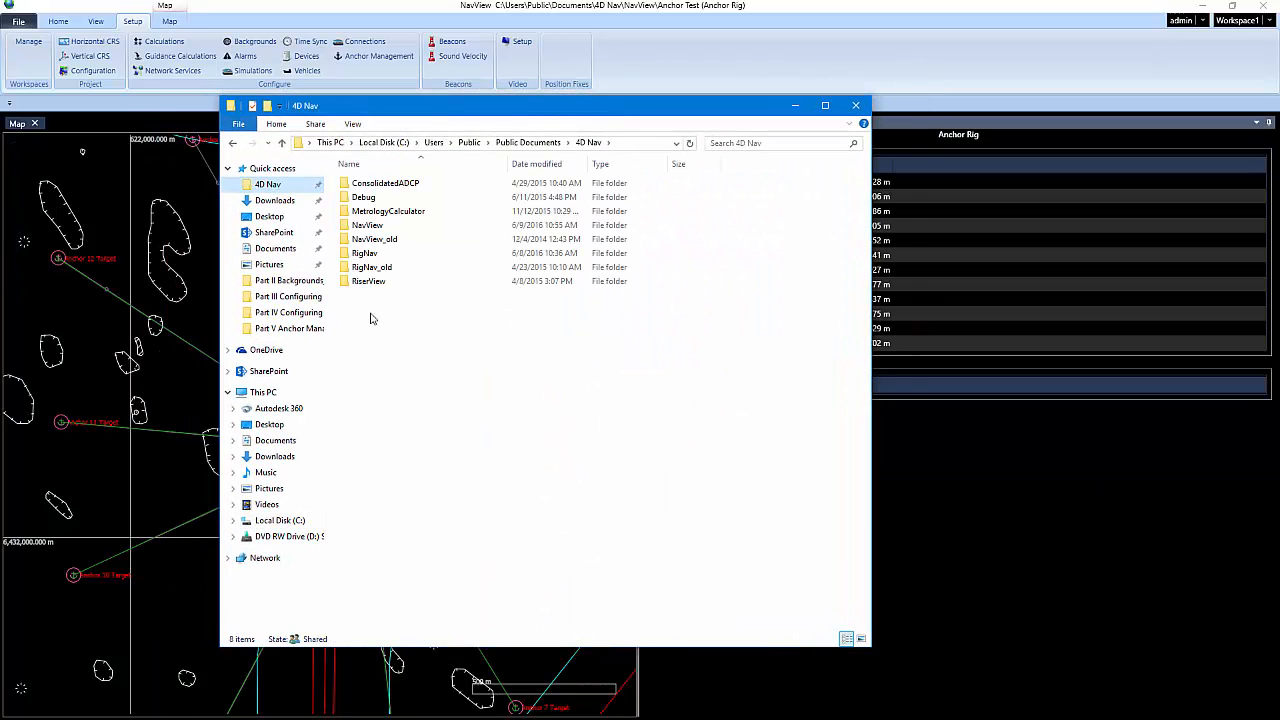
click(396, 233)
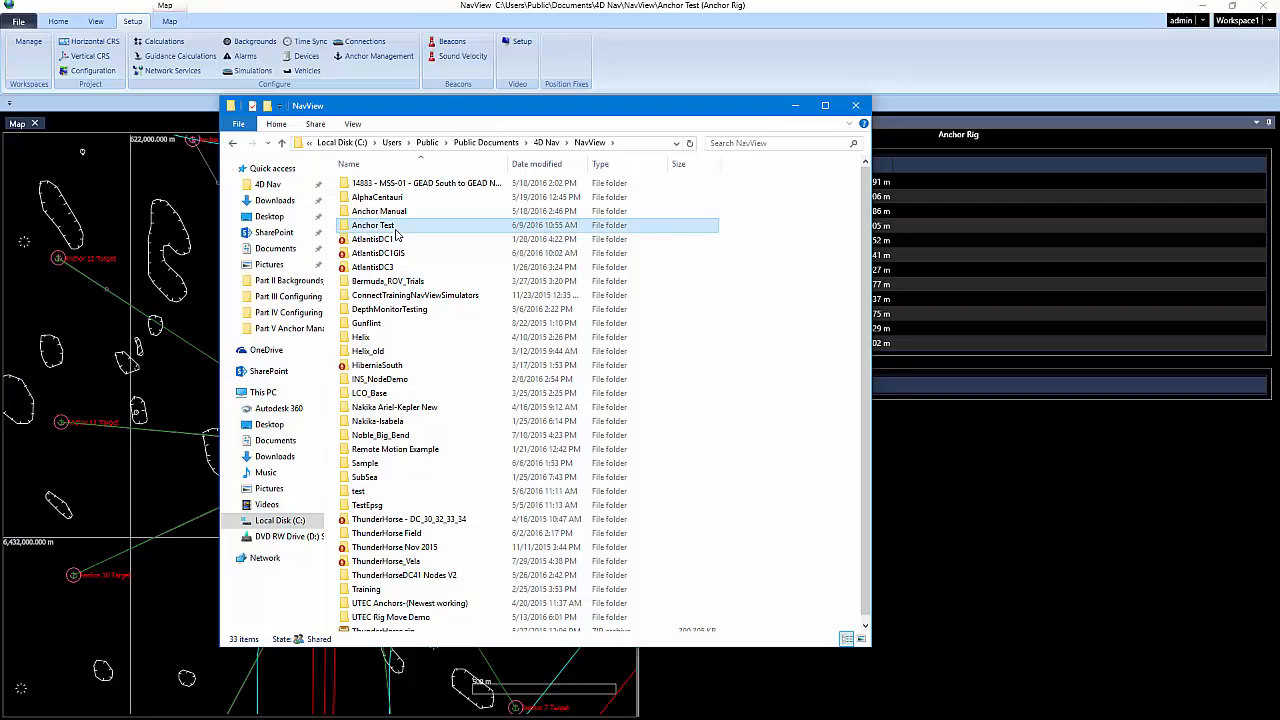
double_click(400, 230)
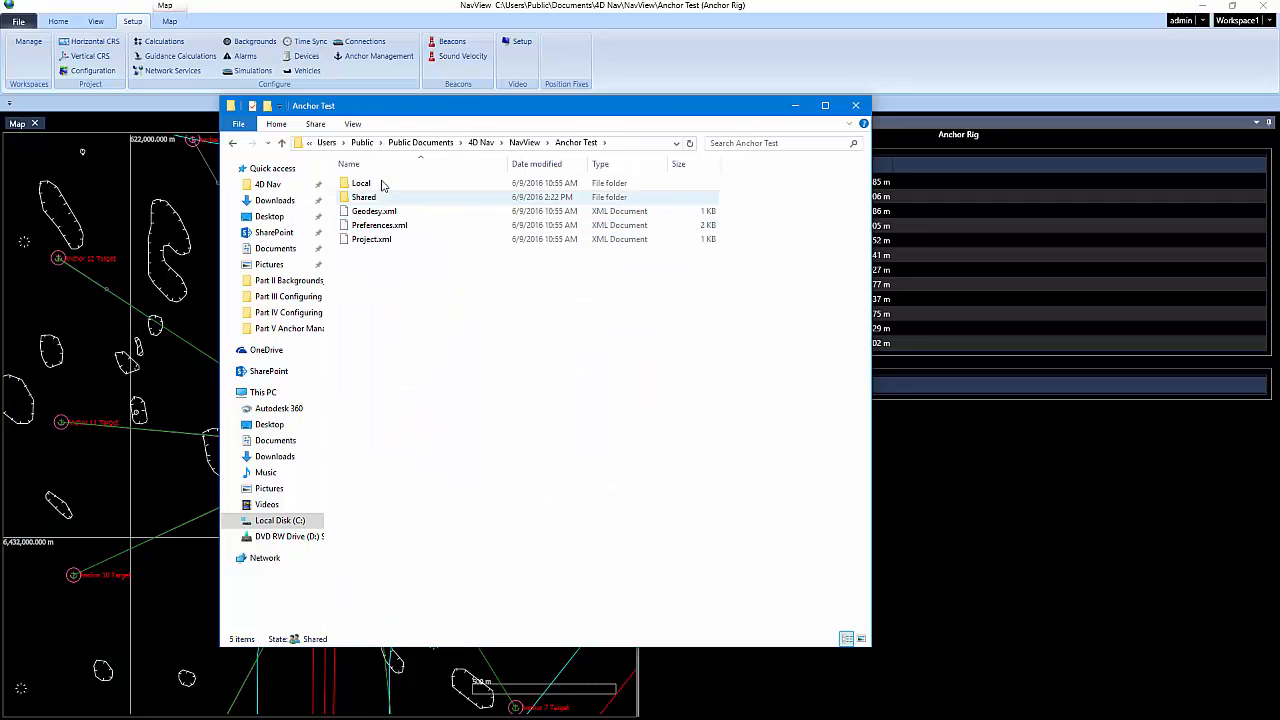
double_click(382, 186)
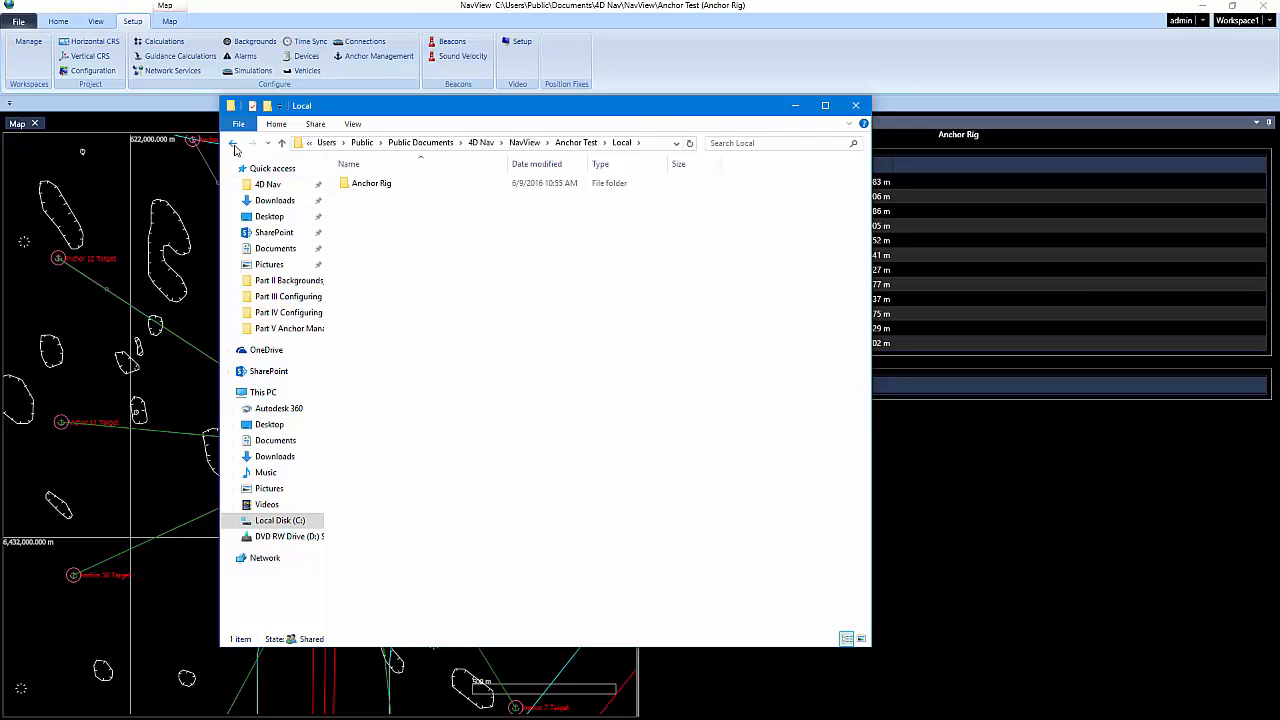
Return to the NavView projects folder and copy the Anchor Test project folder.
click(234, 146)
click(234, 146)
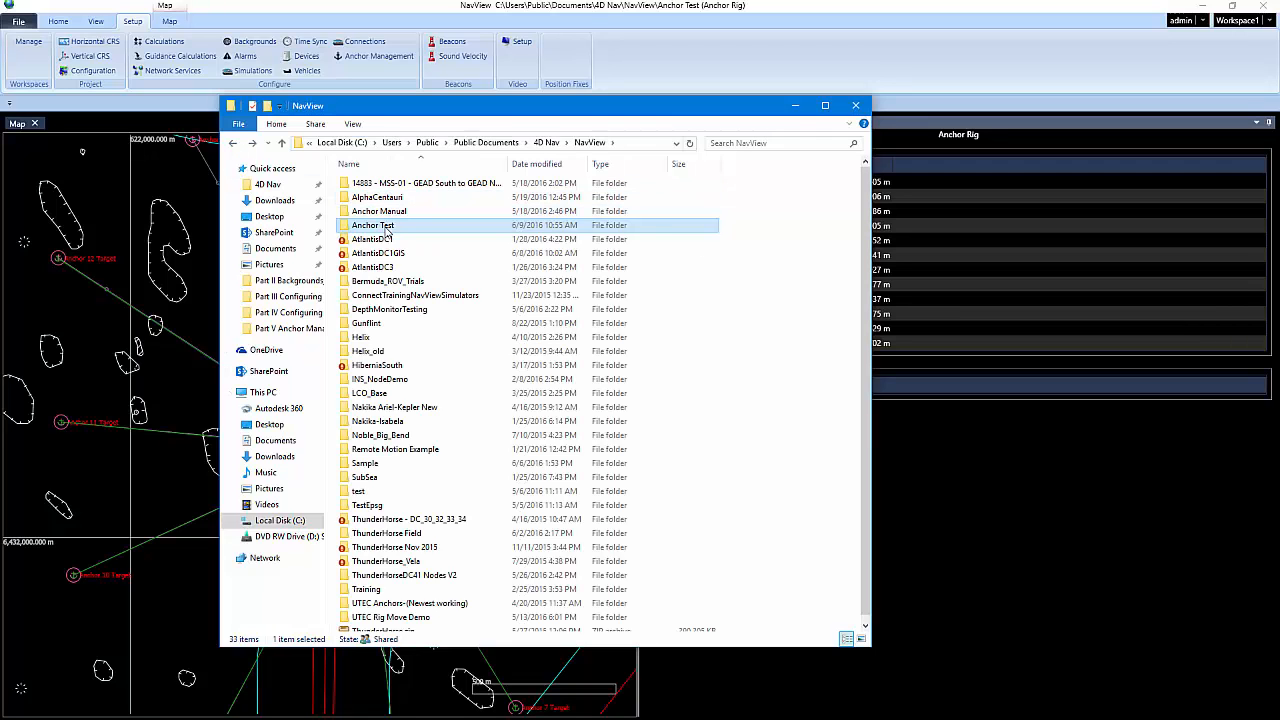
right_click(386, 226)
click(437, 516)
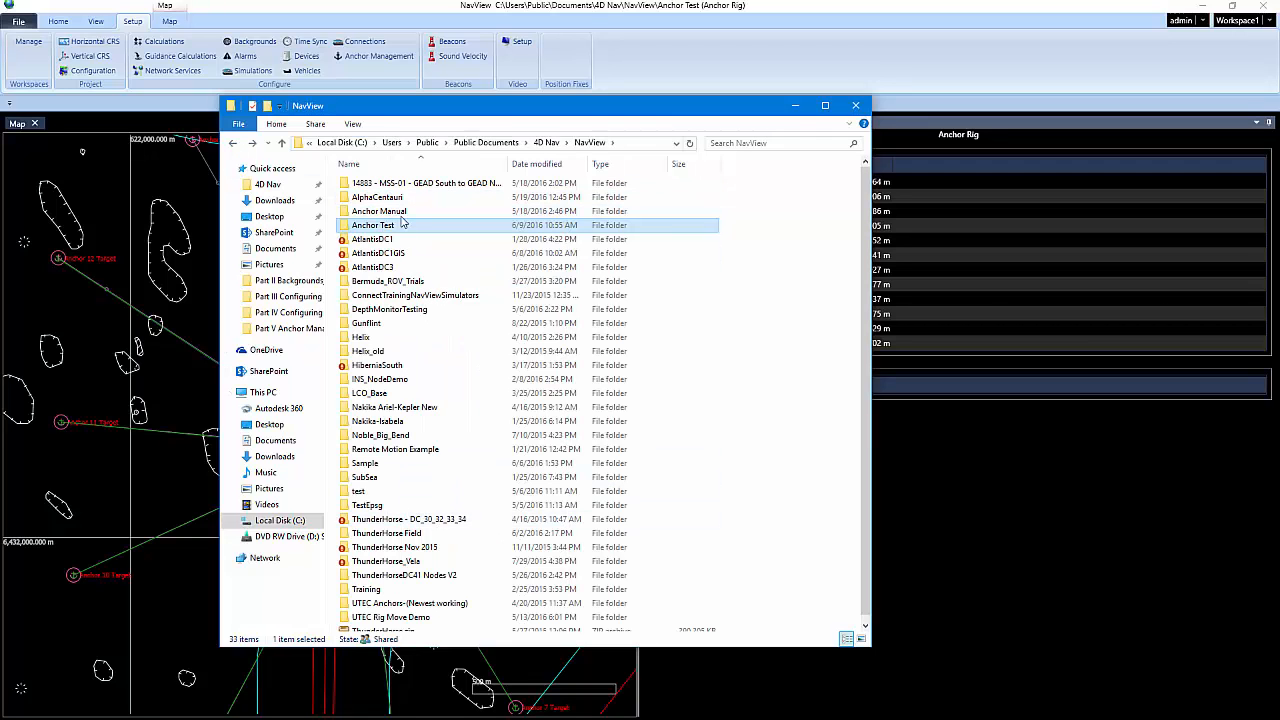